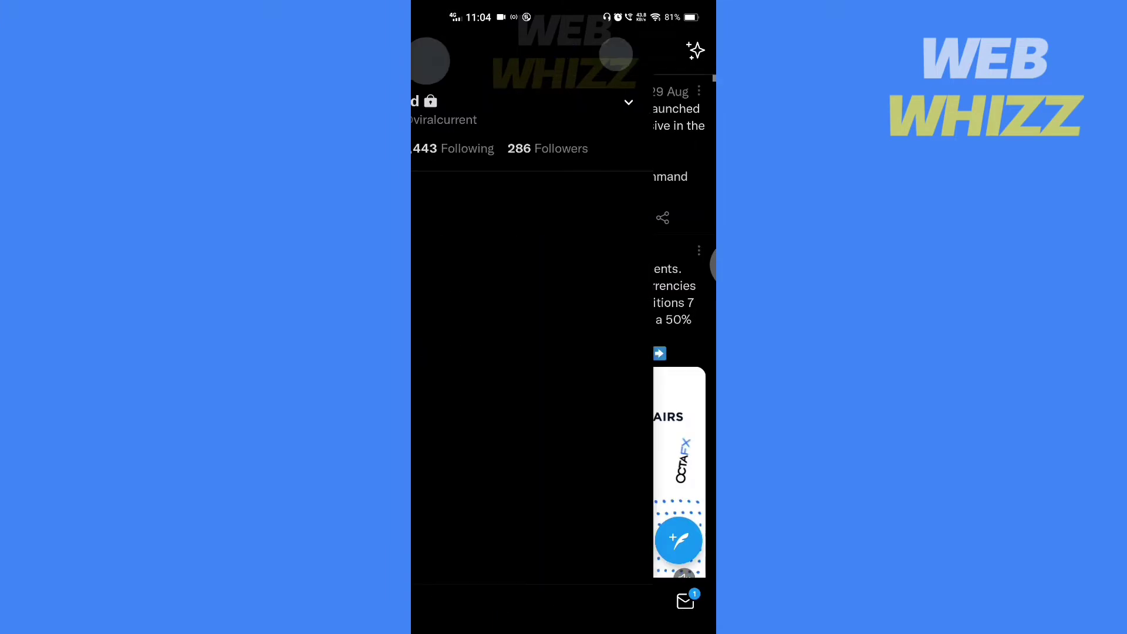
Step: Toggle the Twitter account menu open and closed a couple of times from the feed
{"action": "left_click", "coordinate": [696, 265]}
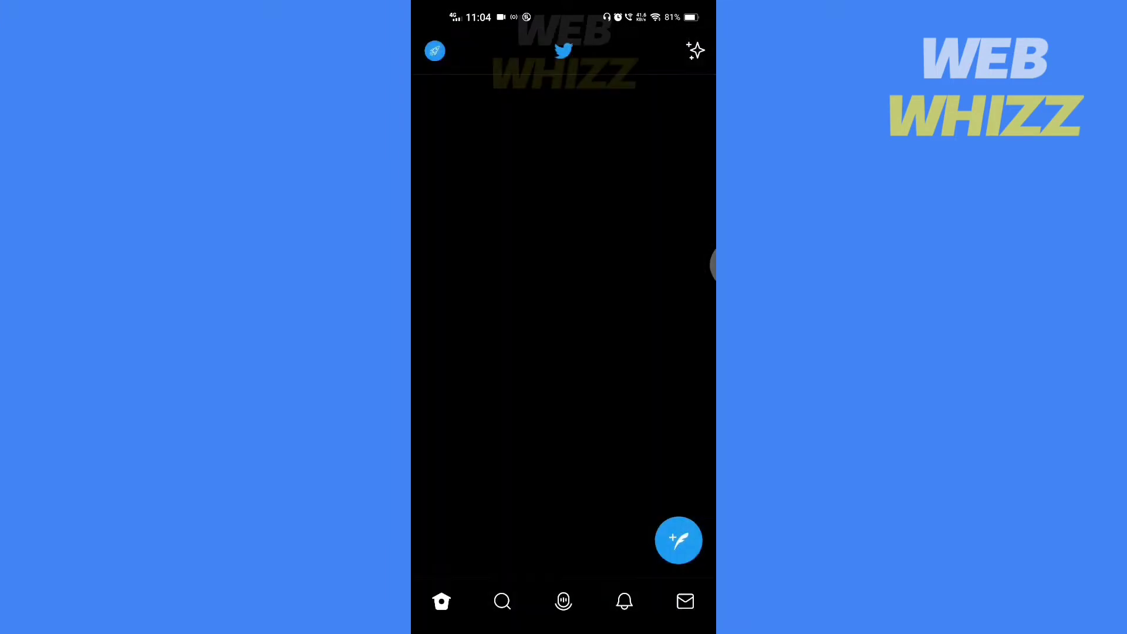
{"action": "left_click", "coordinate": [435, 51]}
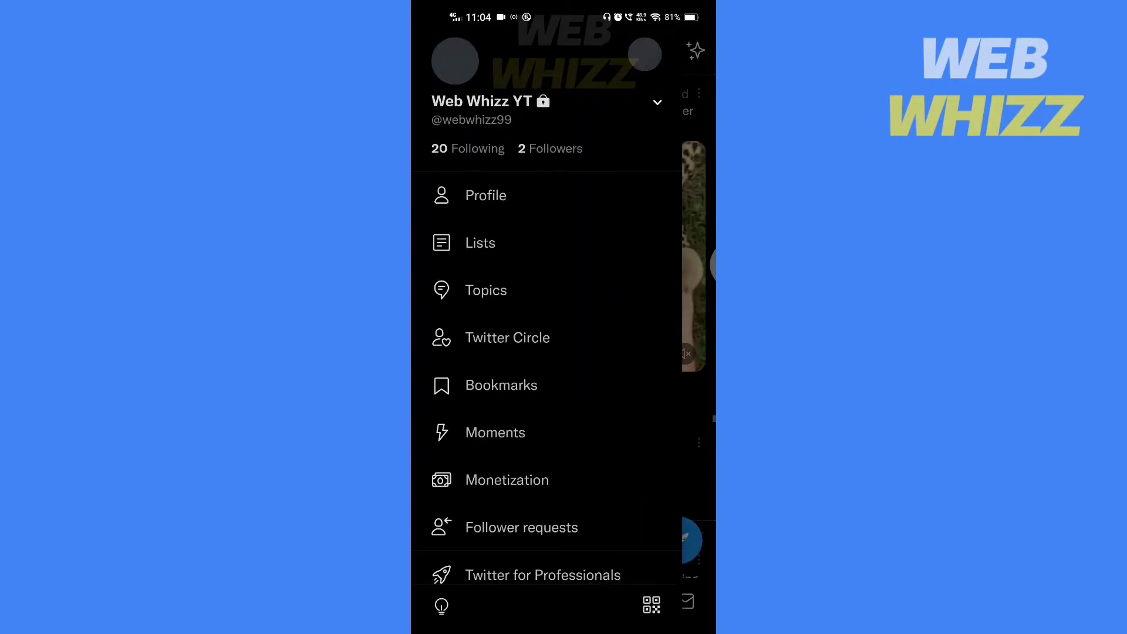
{"action": "left_click", "coordinate": [696, 264]}
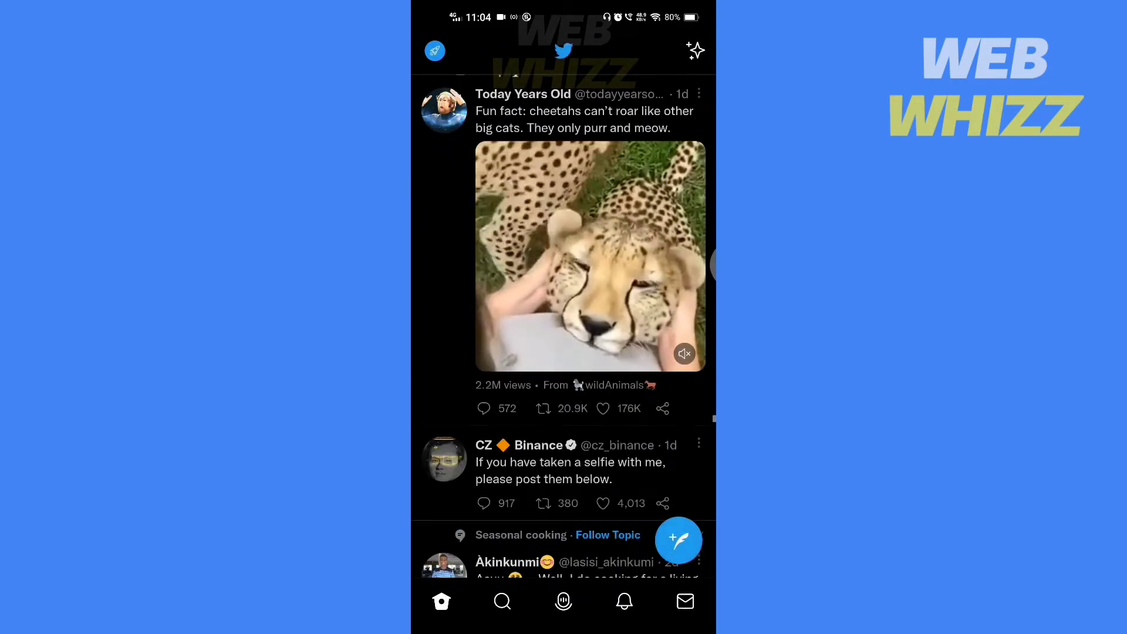
{"action": "left_click", "coordinate": [435, 51]}
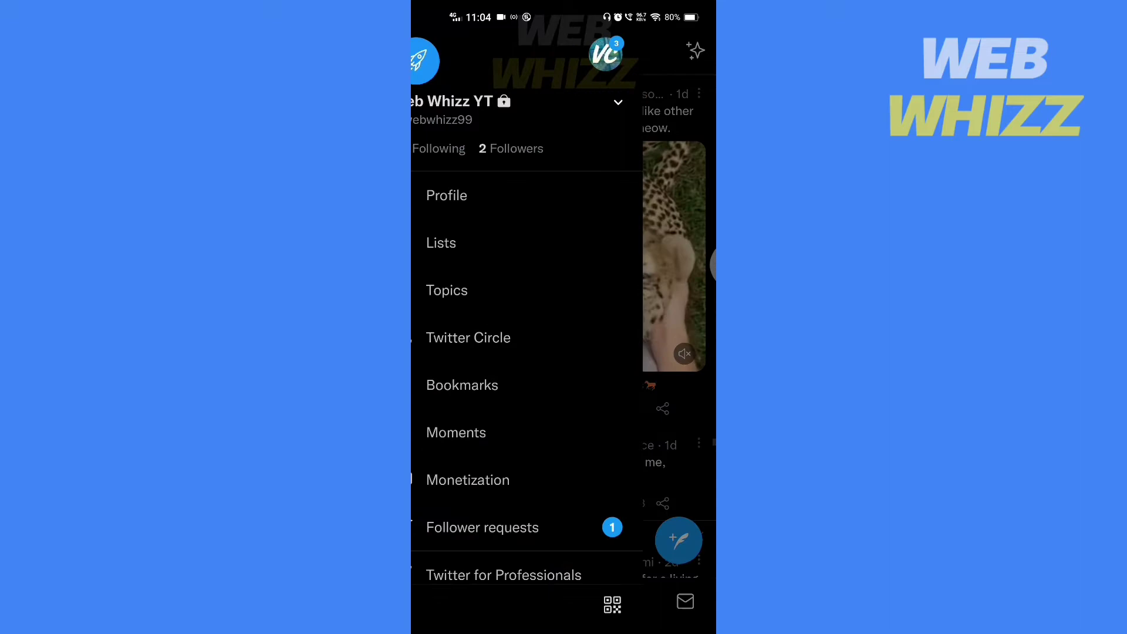
{"action": "scroll", "coordinate": [546, 396], "scroll_direction": "down", "scroll_amount": 3}
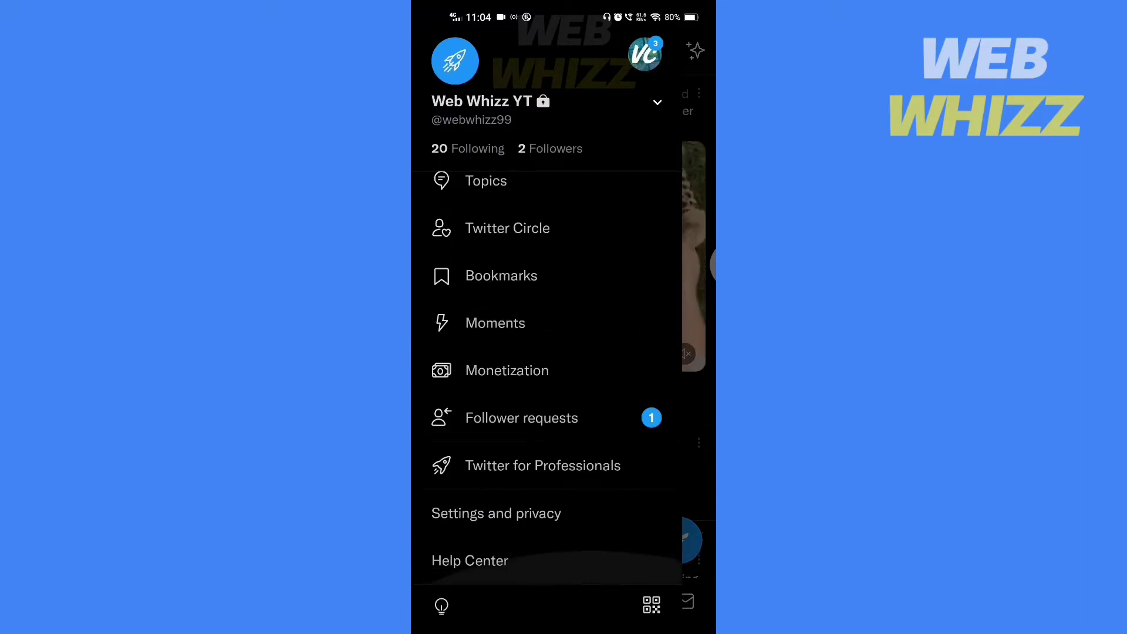
Step: Go to Settings and privacy and view the pending follower requests
{"action": "left_click", "coordinate": [495, 513]}
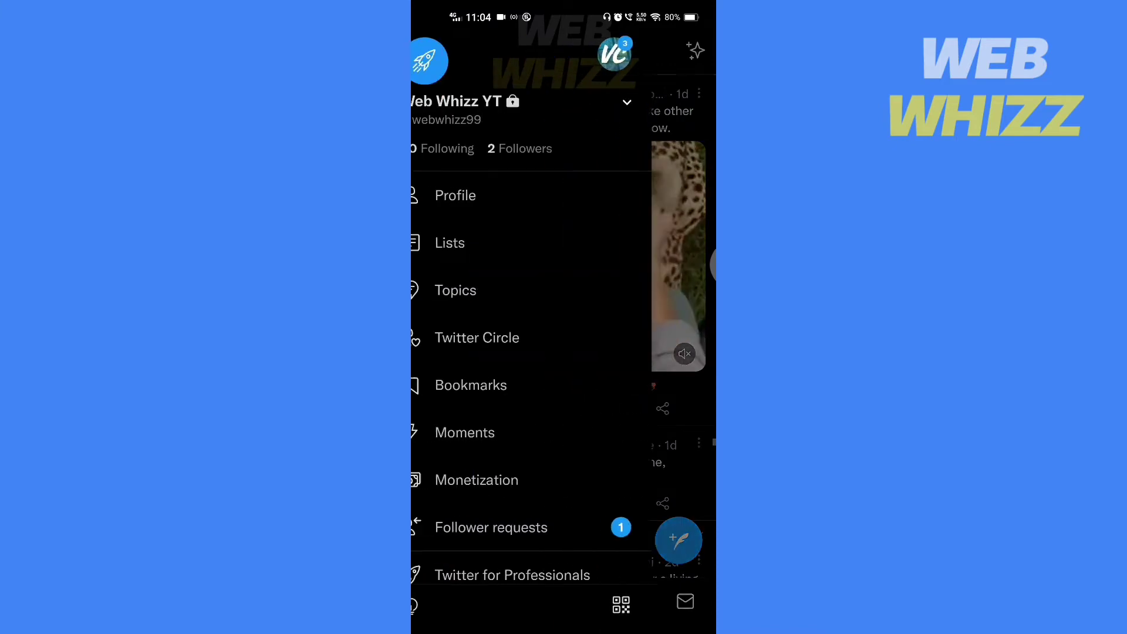
{"action": "left_click", "coordinate": [521, 526]}
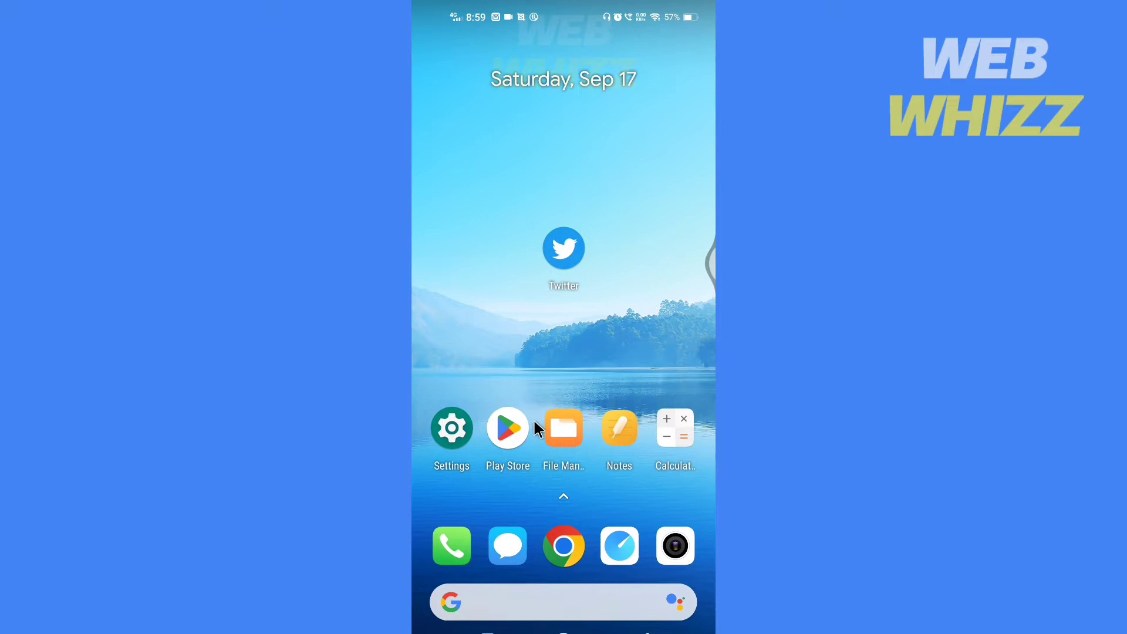
Step: Search Play Store for 'gif downloader app for twitter' and view the Download Twitter Videos page
{"action": "left_click", "coordinate": [515, 421]}
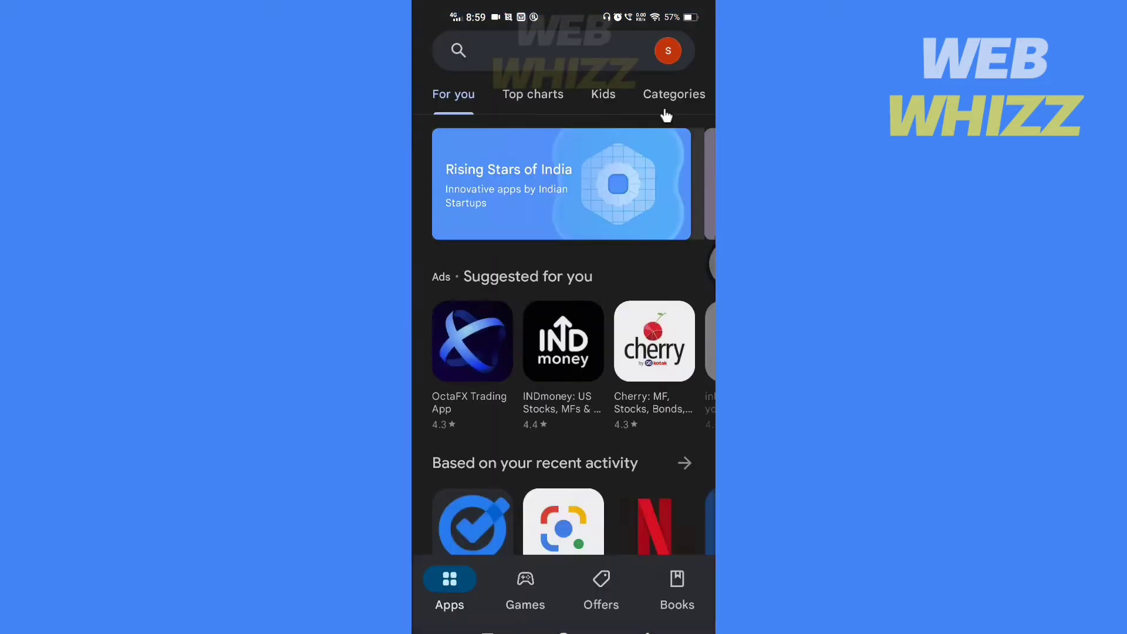
{"action": "left_click", "coordinate": [582, 45]}
{"action": "left_click", "coordinate": [547, 99]}
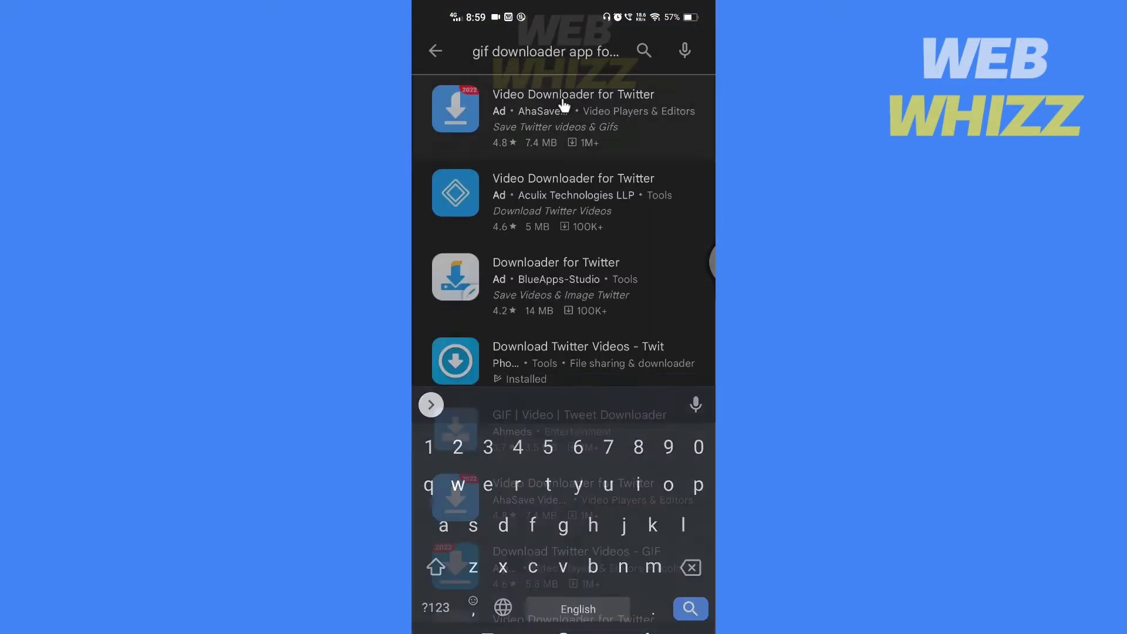
{"action": "left_click", "coordinate": [586, 354]}
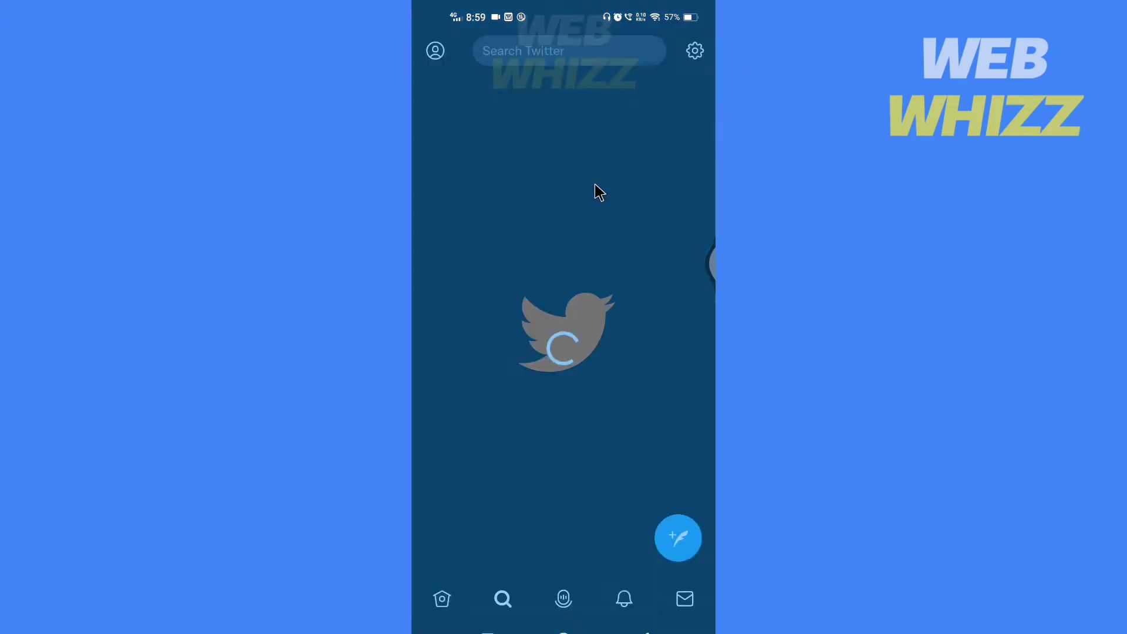
Step: Run the recent Twitter search 'gif' to list matching tweets
{"action": "left_click", "coordinate": [548, 51]}
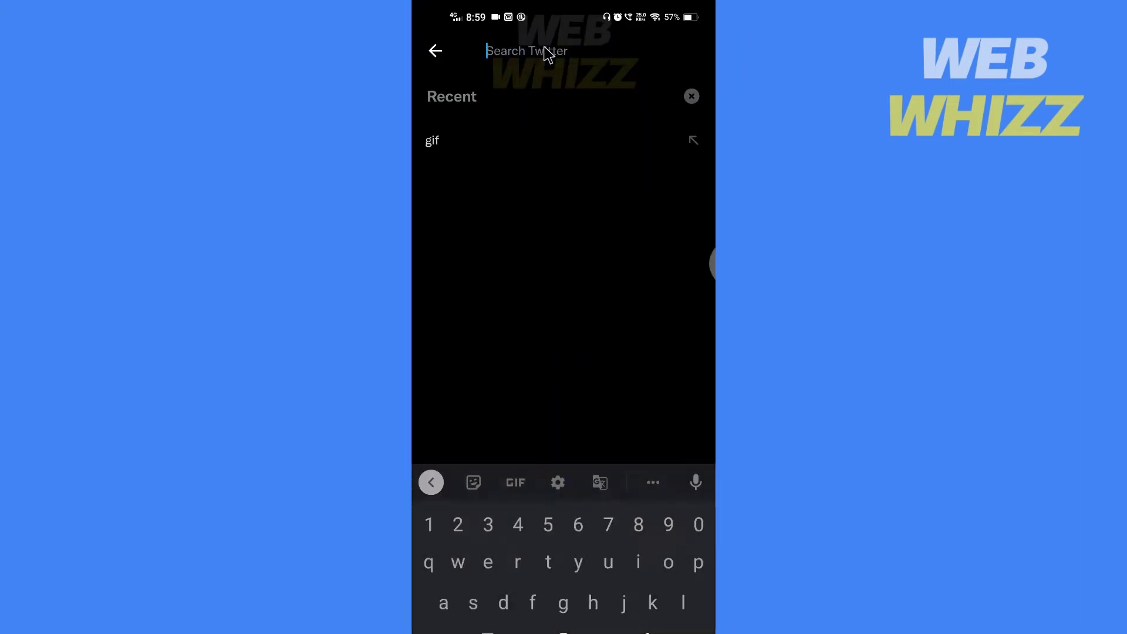
{"action": "left_click", "coordinate": [546, 140]}
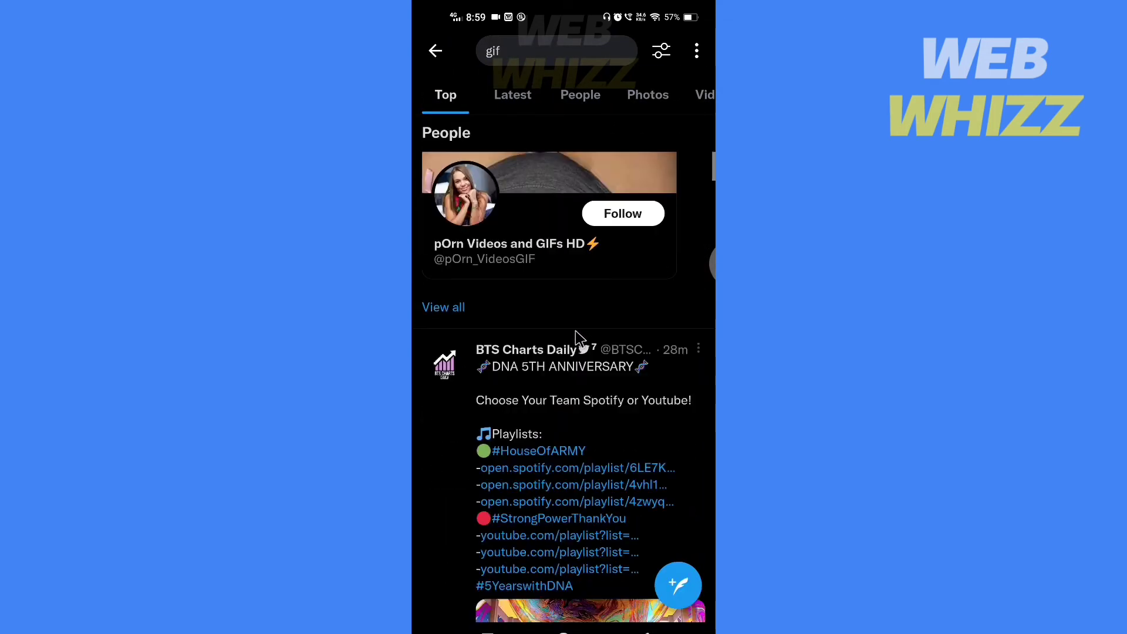
{"action": "scroll", "coordinate": [575, 331], "scroll_direction": "down", "scroll_amount": 5}
{"action": "scroll", "coordinate": [647, 317], "scroll_direction": "up", "scroll_amount": 2}
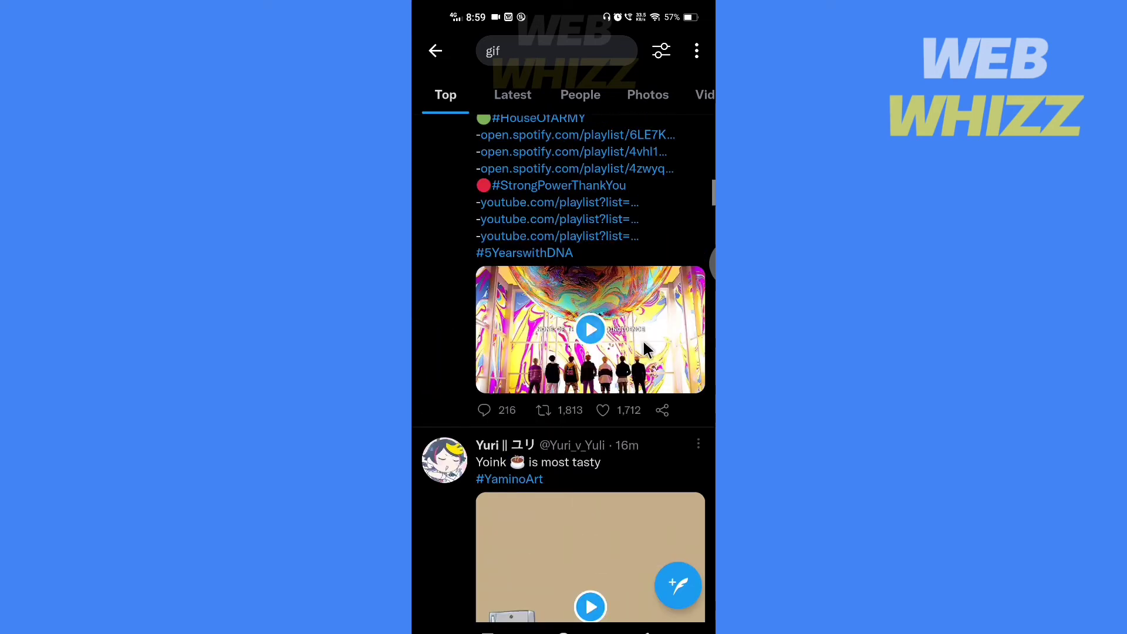
{"action": "scroll", "coordinate": [644, 338], "scroll_direction": "down", "scroll_amount": 2}
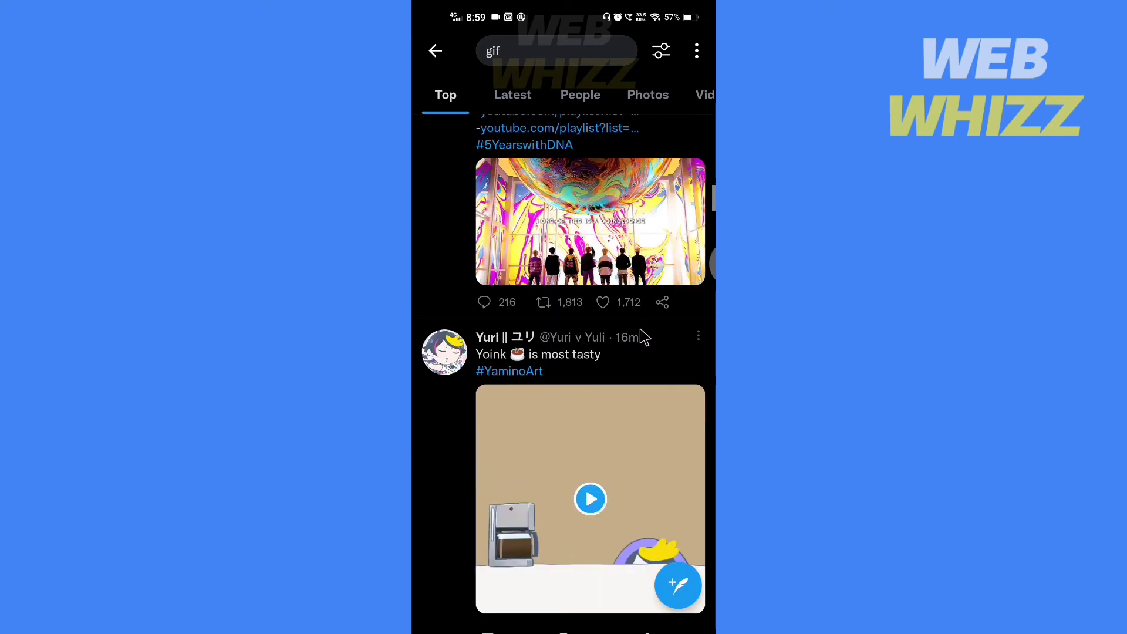
Step: Share the BTS Charts Daily tweet via other apps and reveal the second page of choices
{"action": "left_click", "coordinate": [664, 303]}
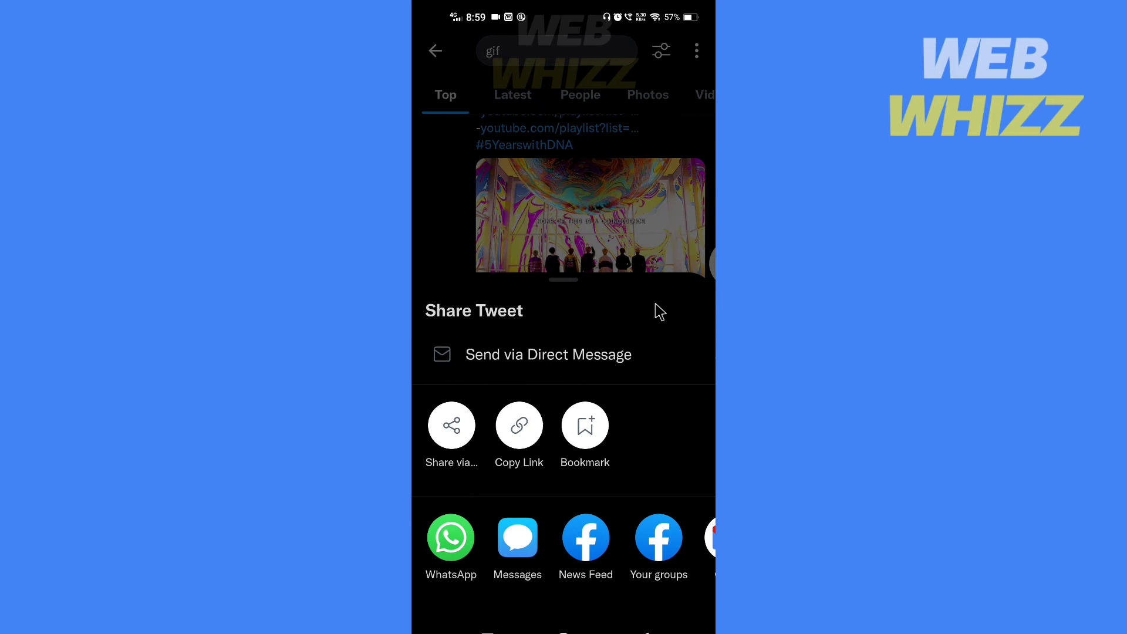
{"action": "left_click", "coordinate": [453, 429]}
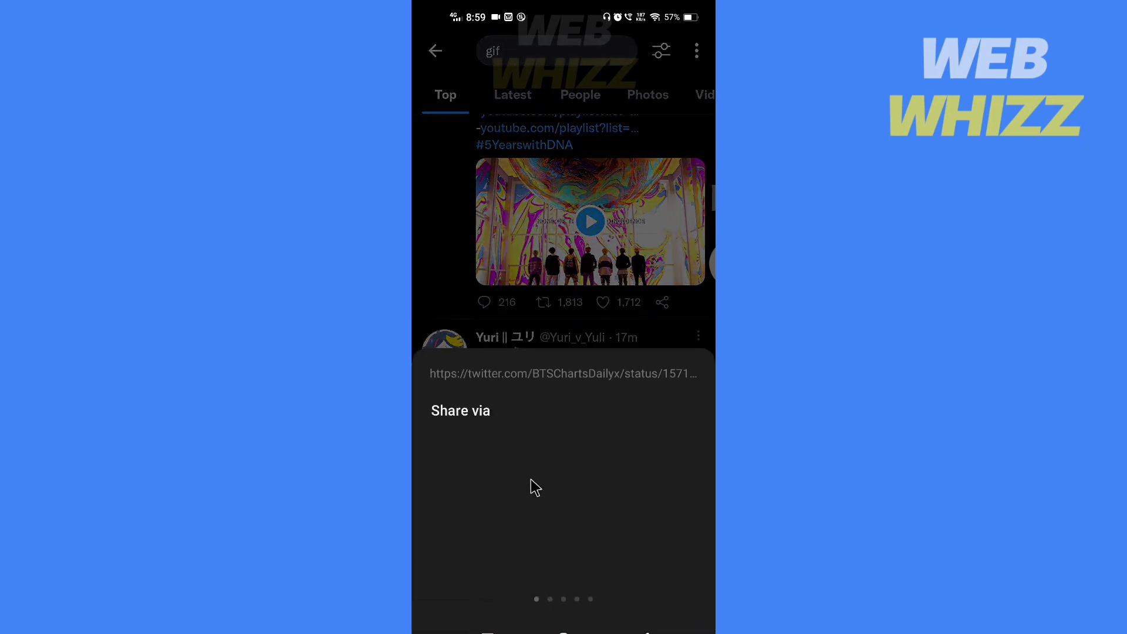
{"action": "left_click_drag", "start_coordinate": [622, 495], "coordinate": [454, 495]}
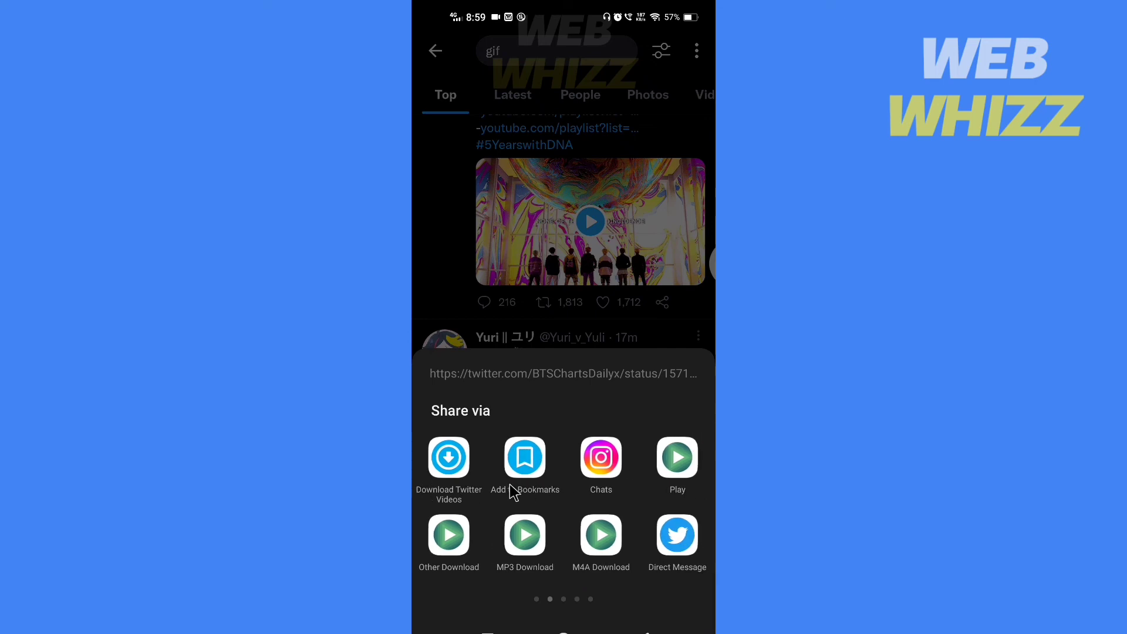
Step: Send the tweet link to Download Twitter Videos to save it as twitter_20220917_210002.mp4
{"action": "left_click", "coordinate": [451, 457]}
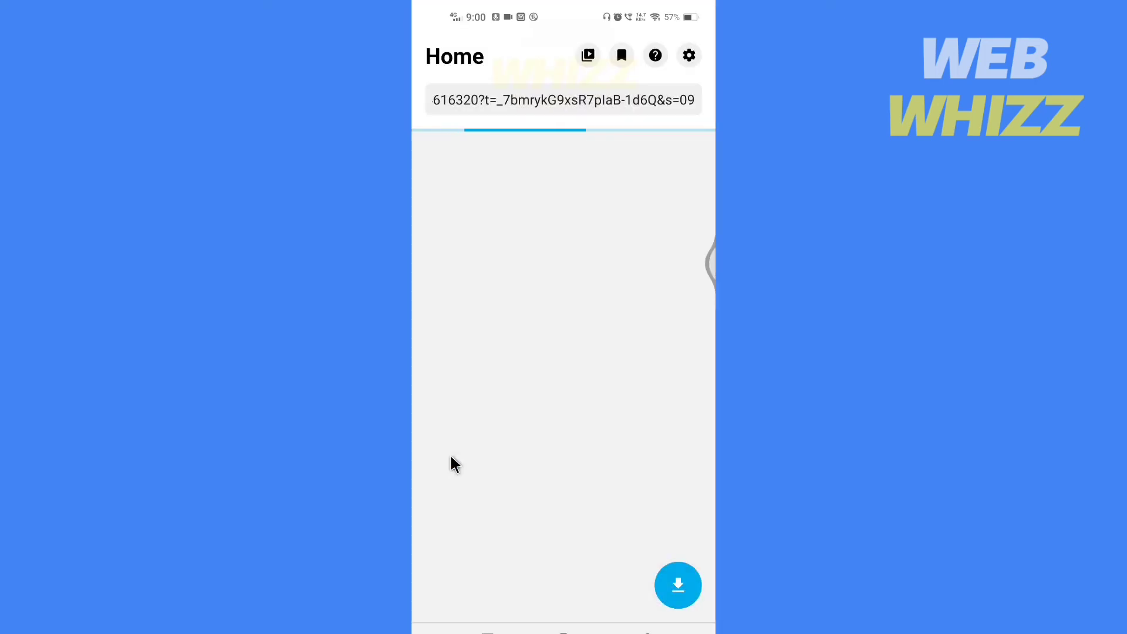